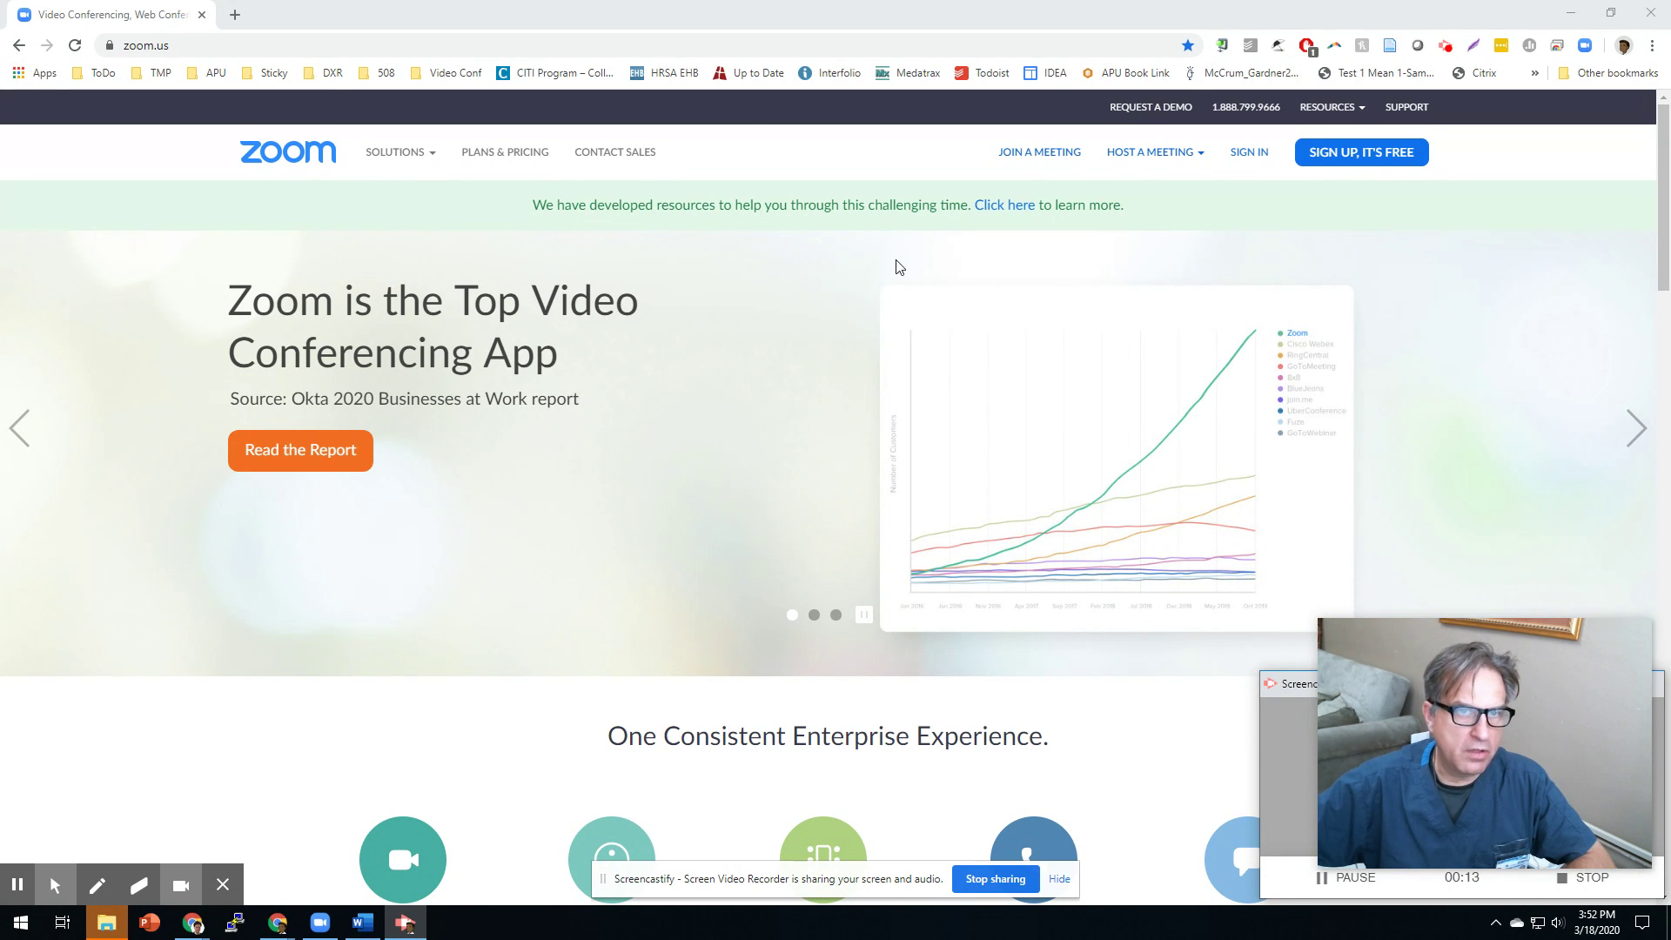
Go to the Zoom sign-in page from the top navigation's SIGN IN link.
click(1250, 153)
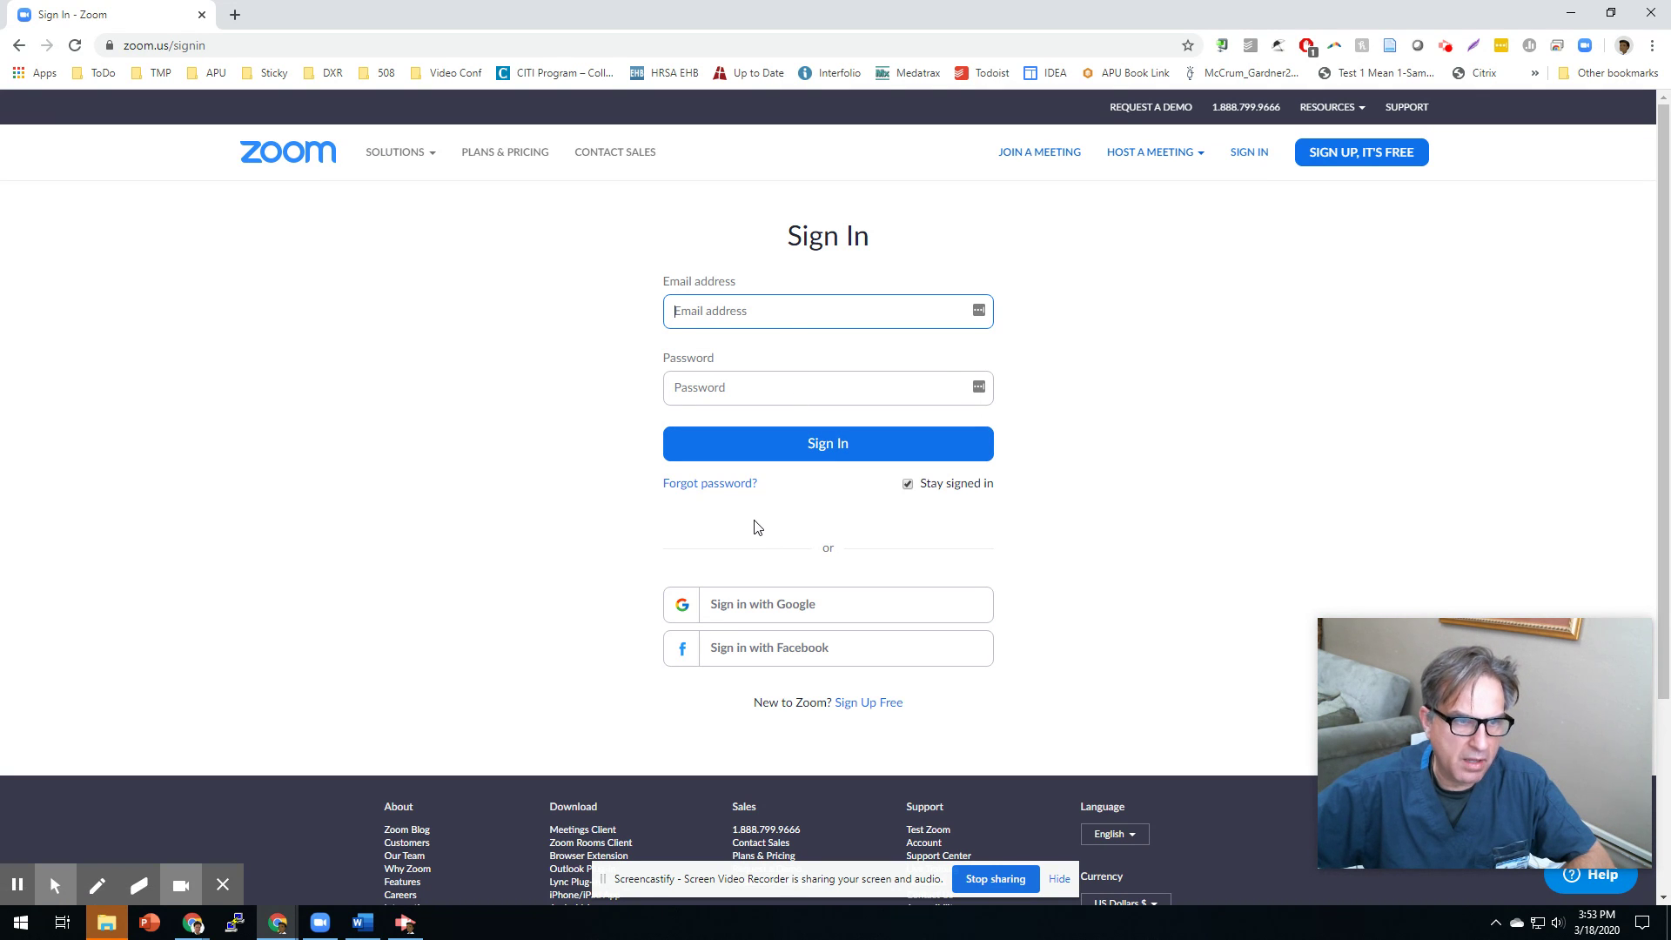
Sign in with the Google account, then view the account's Profile details.
click(740, 610)
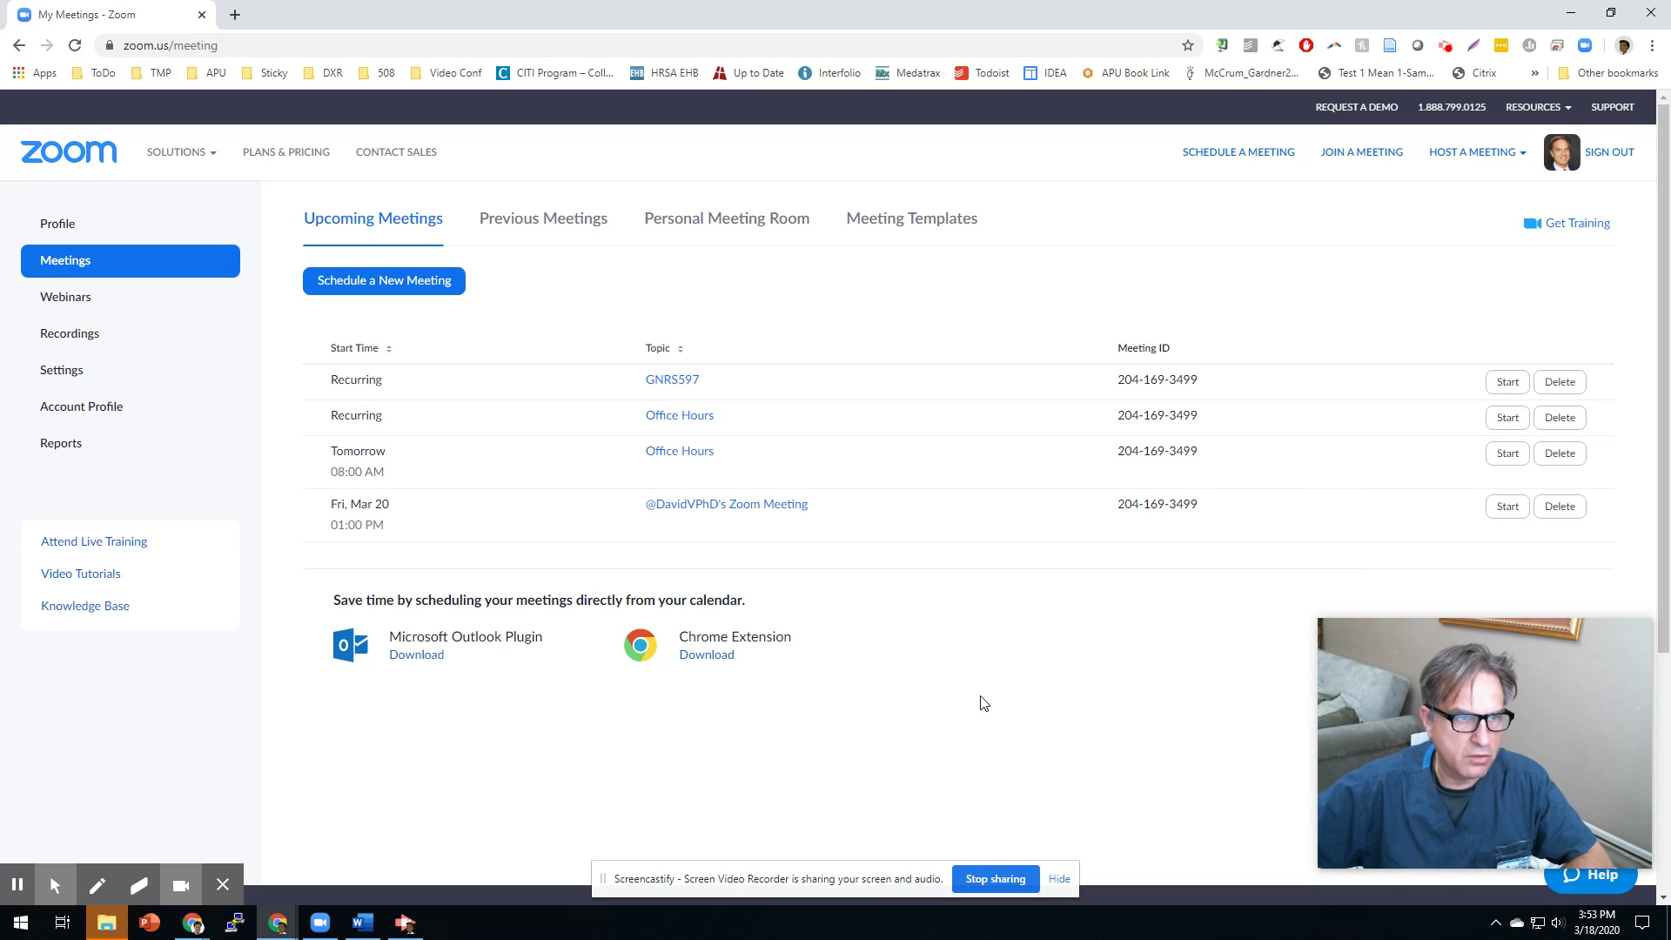
click(62, 233)
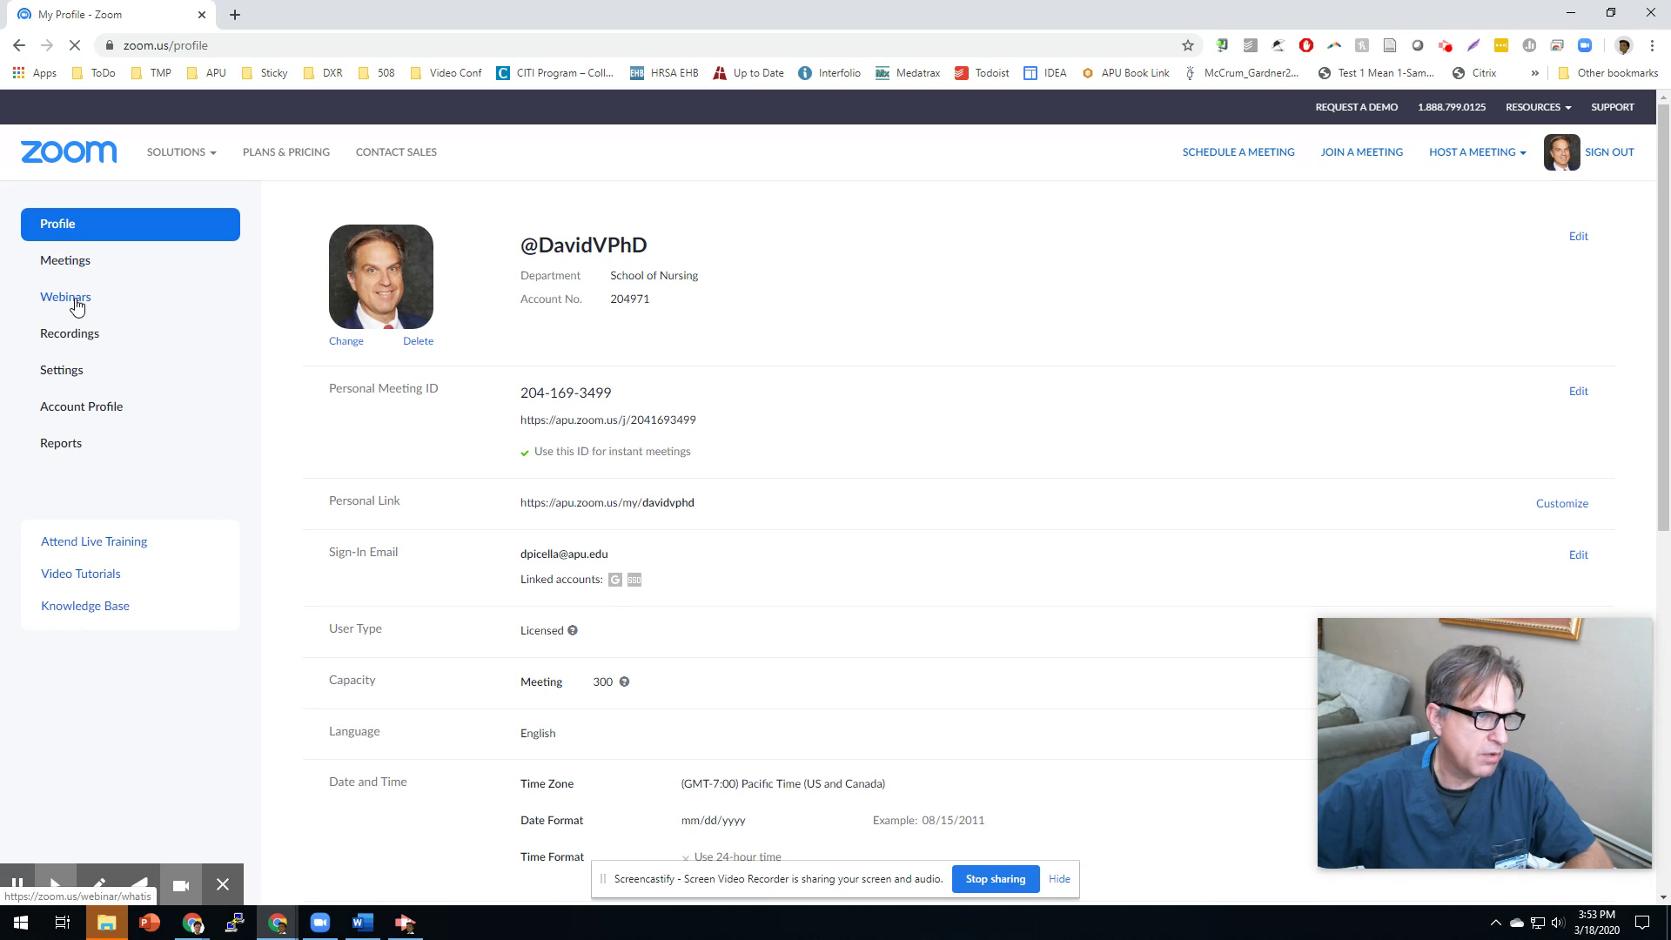